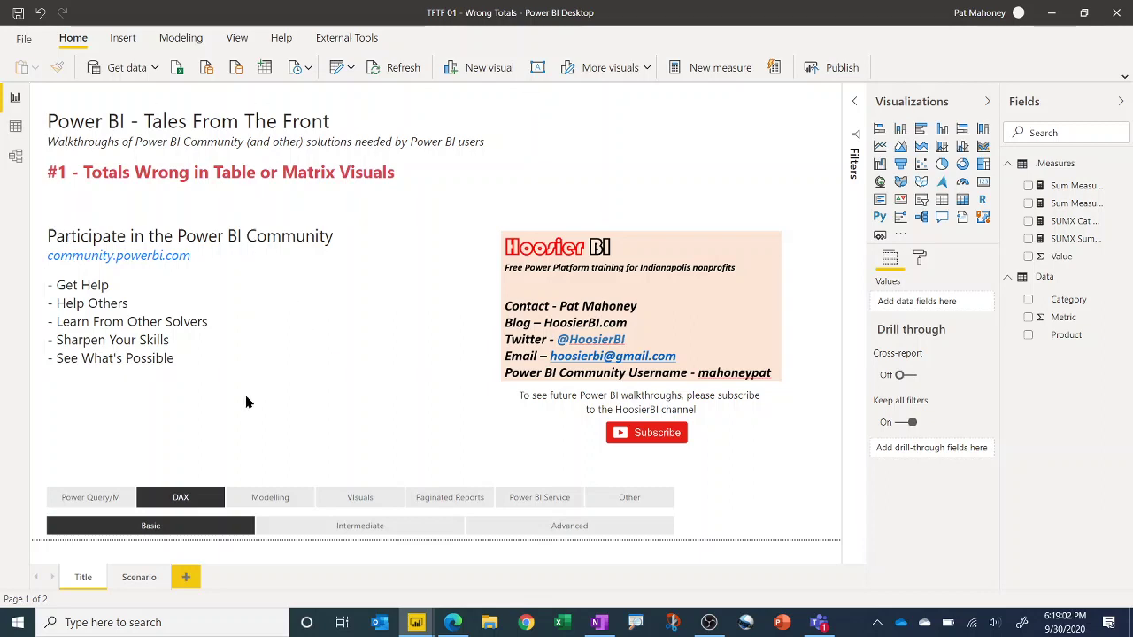
# - Filter the slicer to the DAX topic at Basic level, then go to the Scenario page
pyautogui.click(181, 498)
pyautogui.click(162, 528)
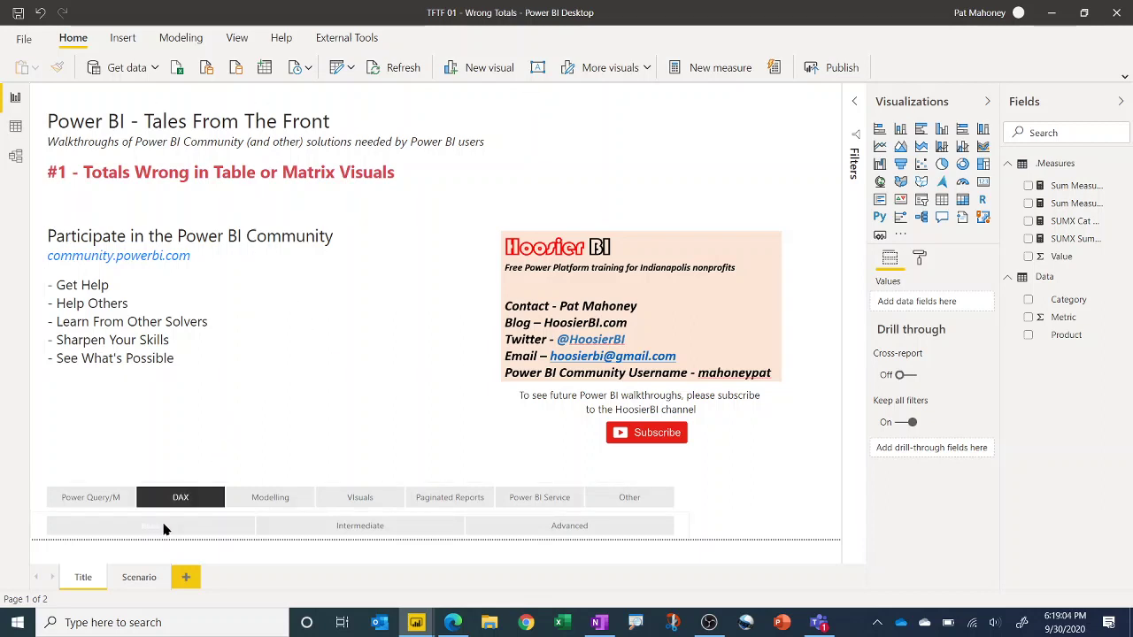
pyautogui.click(168, 529)
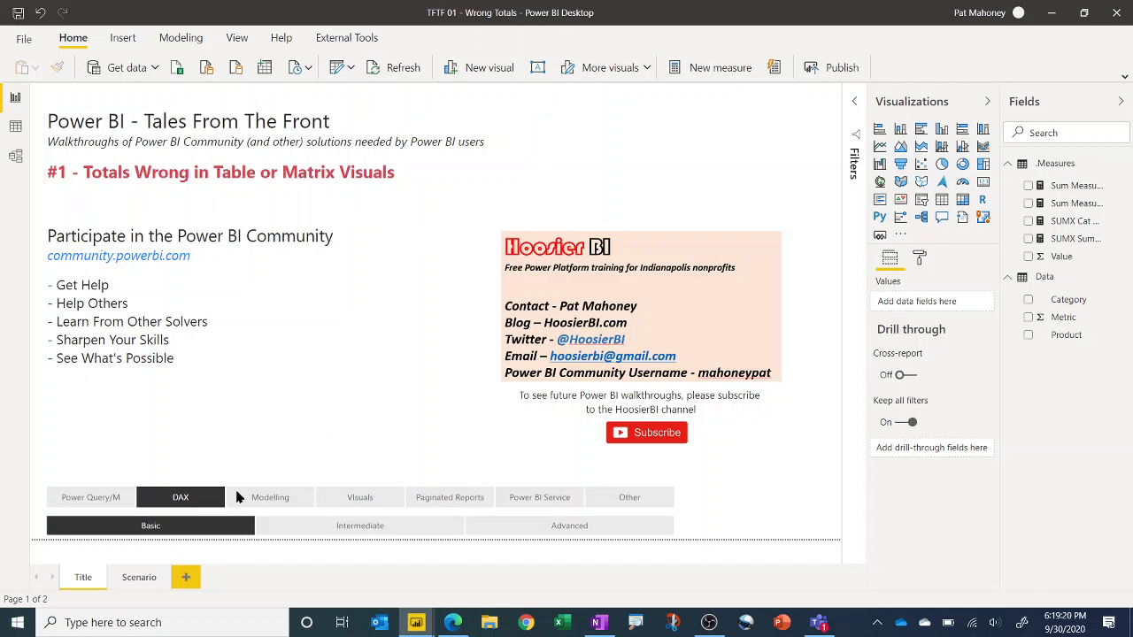
pyautogui.click(137, 577)
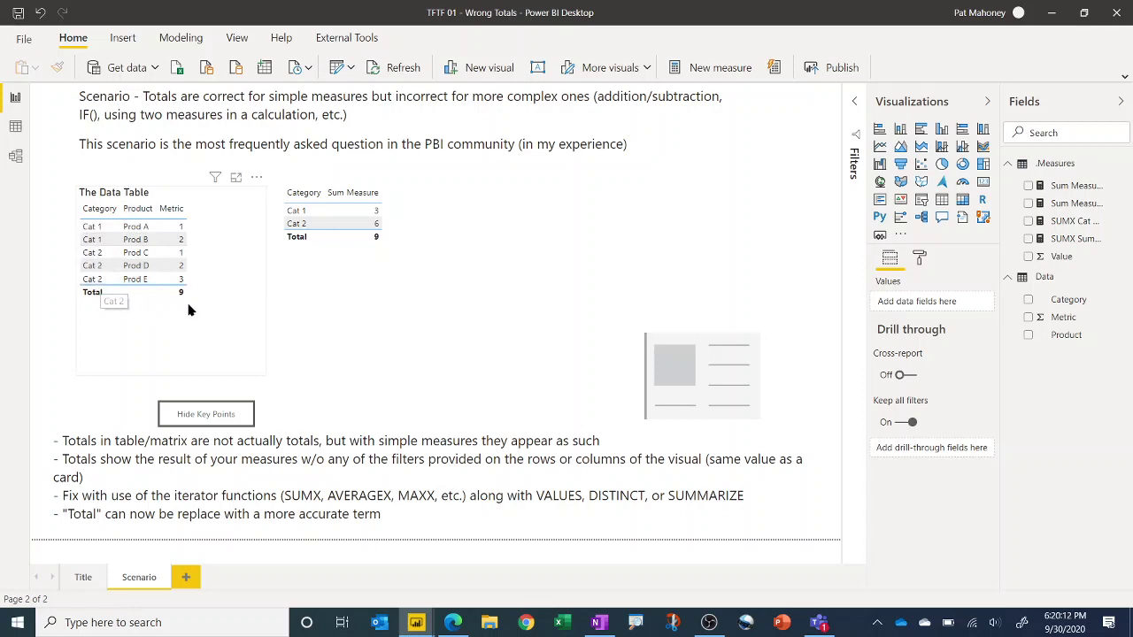
# - Select the Category/Sum Measure table and view the formulas for Sum Measure and Sum Measure + 1
pyautogui.click(421, 278)
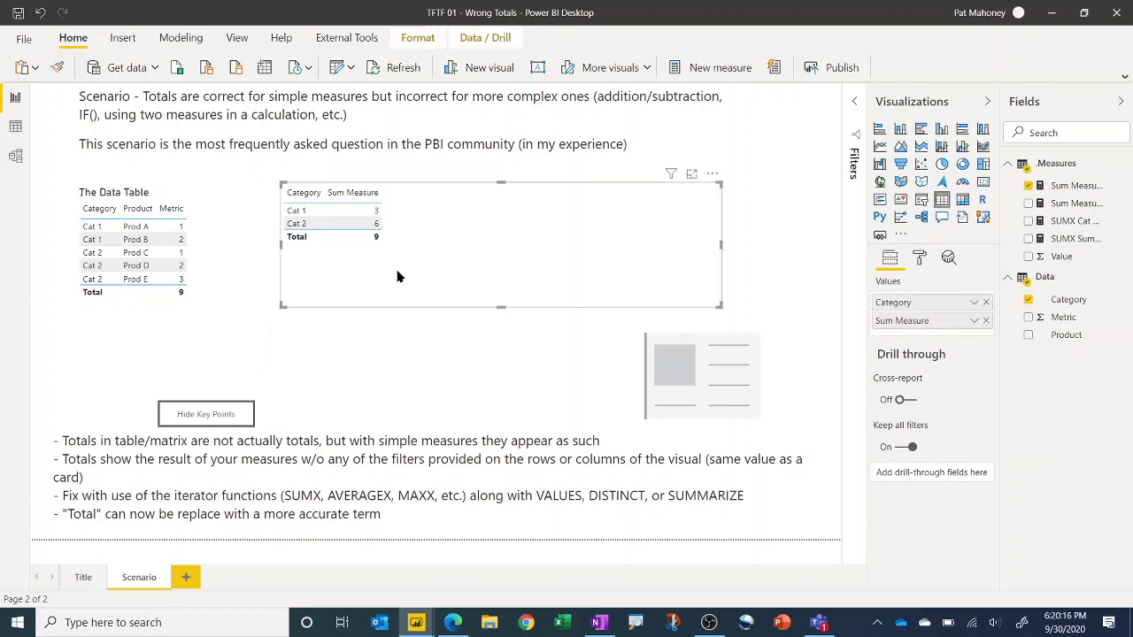
pyautogui.click(1065, 188)
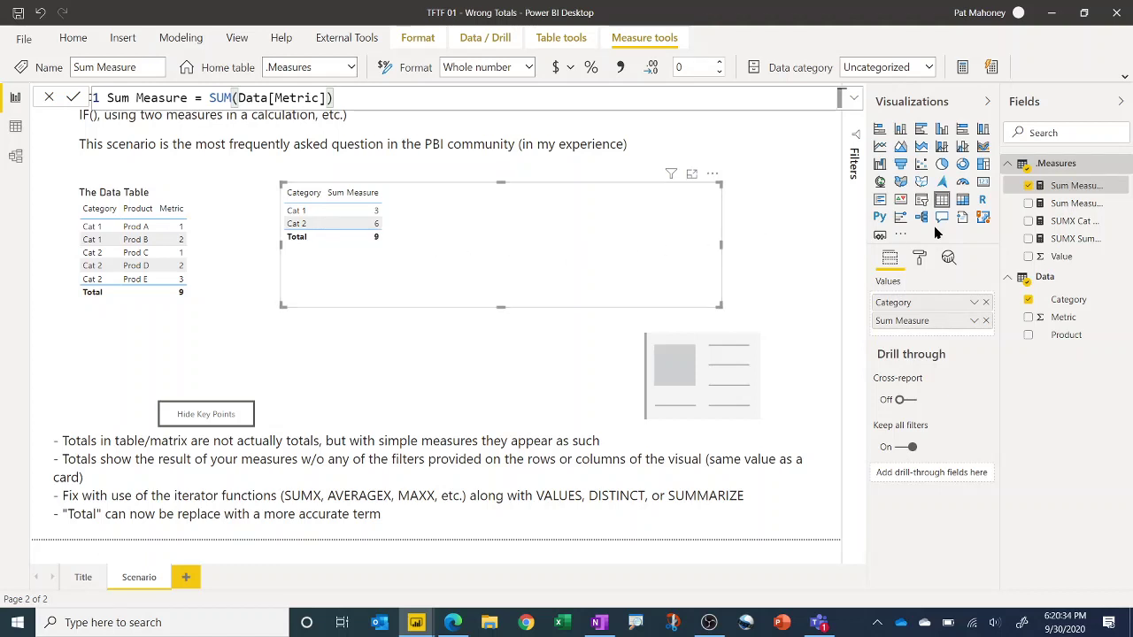
pyautogui.click(1071, 205)
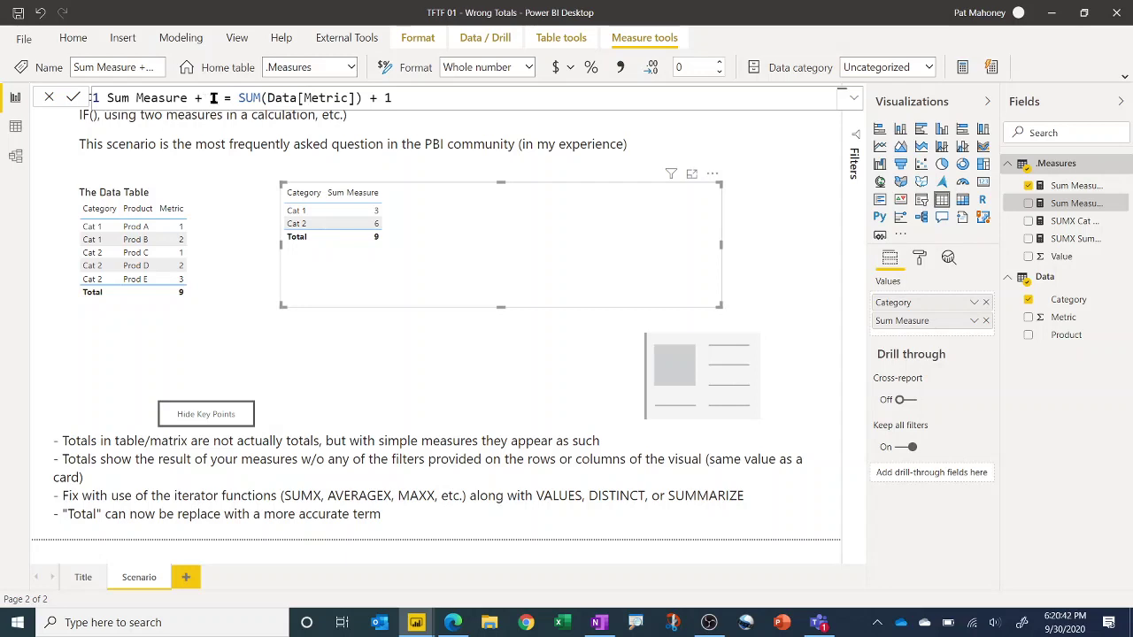
# - Add Sum Measure + 1 as a table column, showing 4, 7 and a total of 10
pyautogui.click(1027, 203)
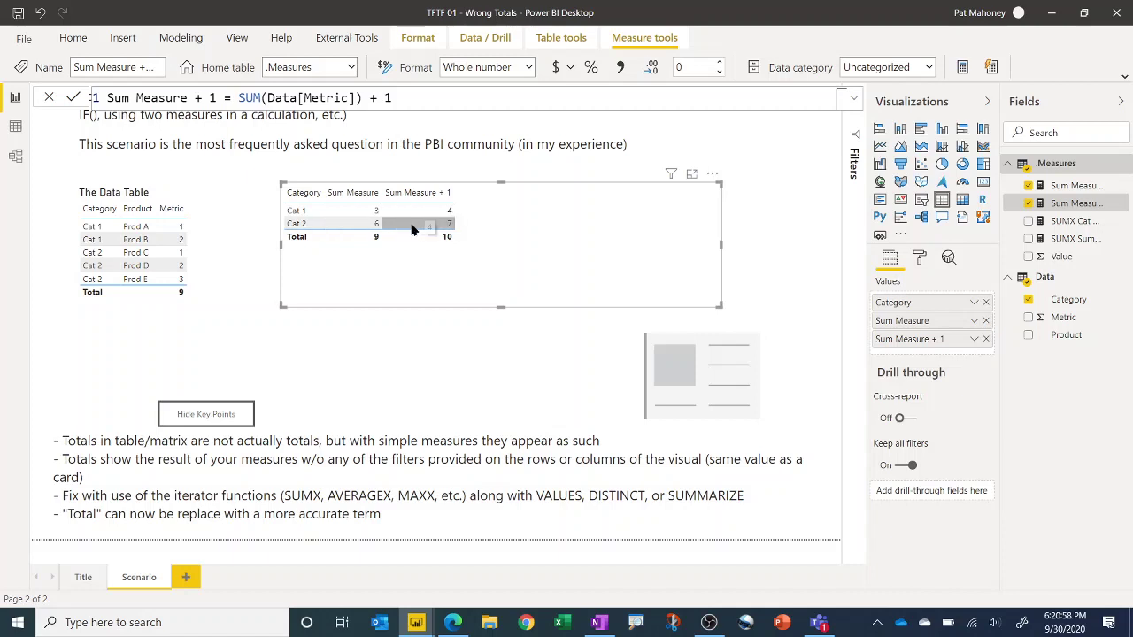
pyautogui.moveTo(373, 238)
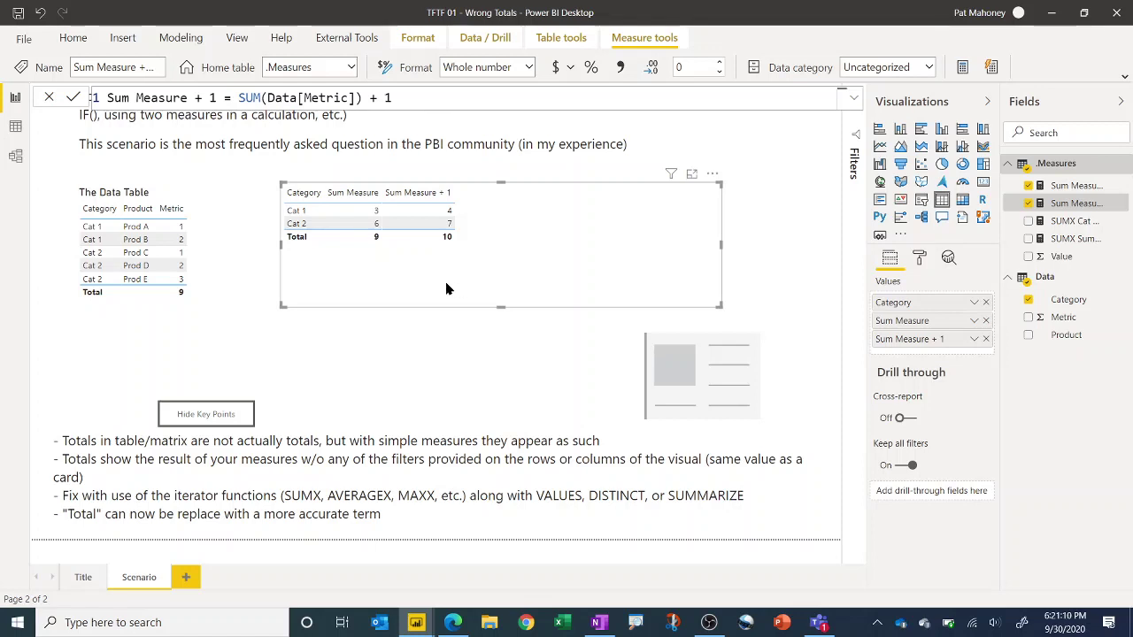
pyautogui.moveTo(331, 239)
# - Change the table's Total label to 'All Rows' in the Format pane's Total settings
pyautogui.click(920, 259)
pyautogui.scroll(-3, 938, 345)
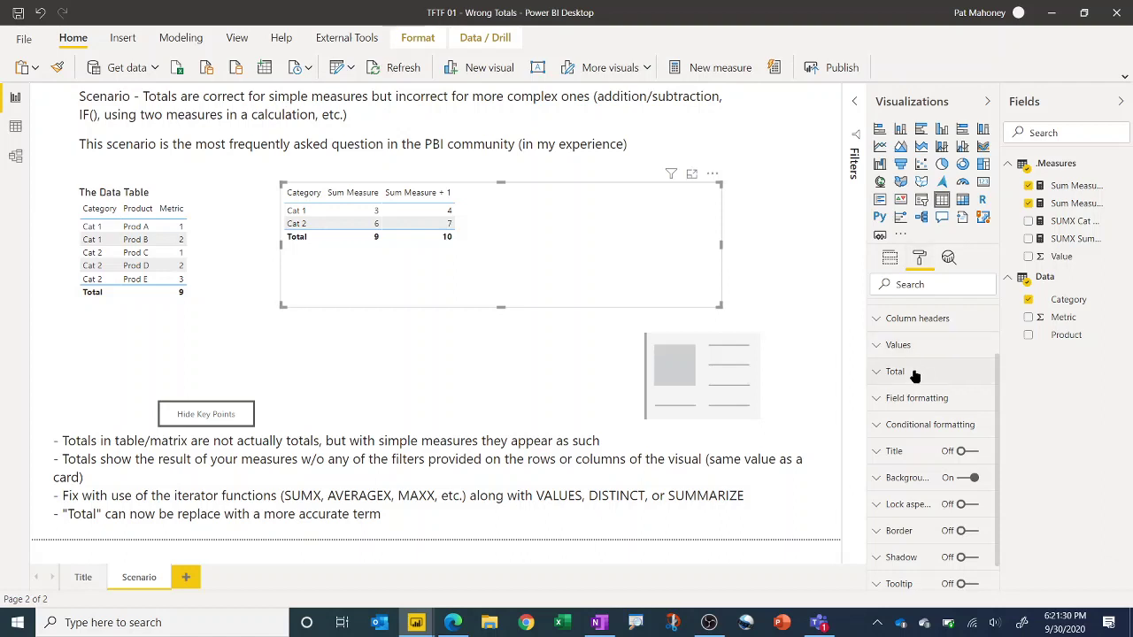
pyautogui.click(920, 375)
pyautogui.scroll(-3, 920, 379)
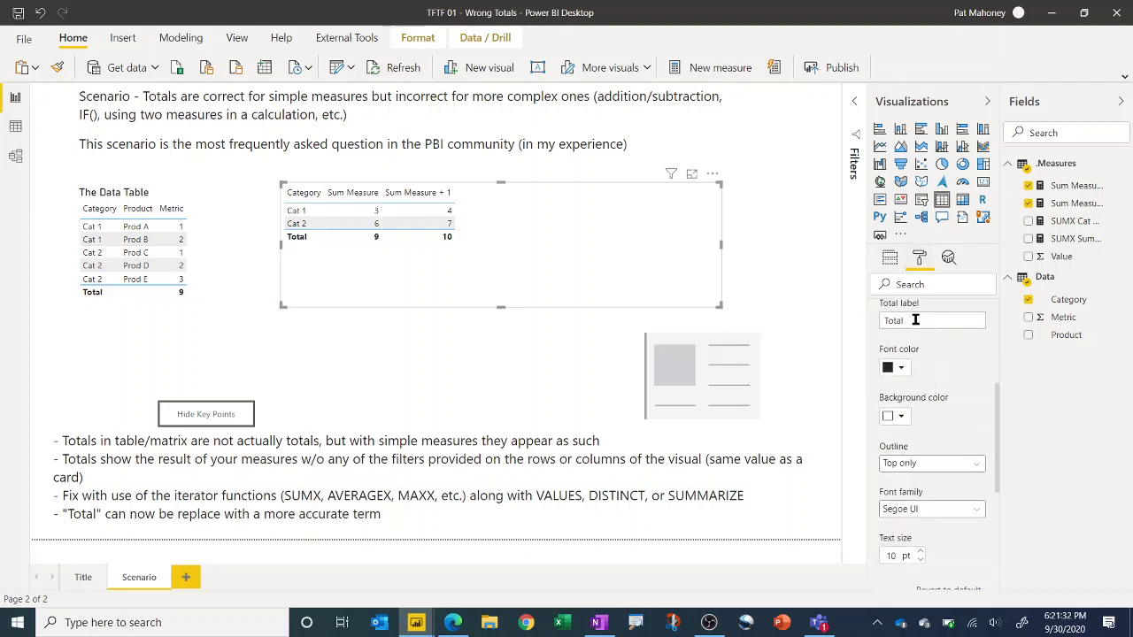
pyautogui.moveTo(911, 320); pyautogui.dragTo(876, 333)
pyautogui.write('All Rows')
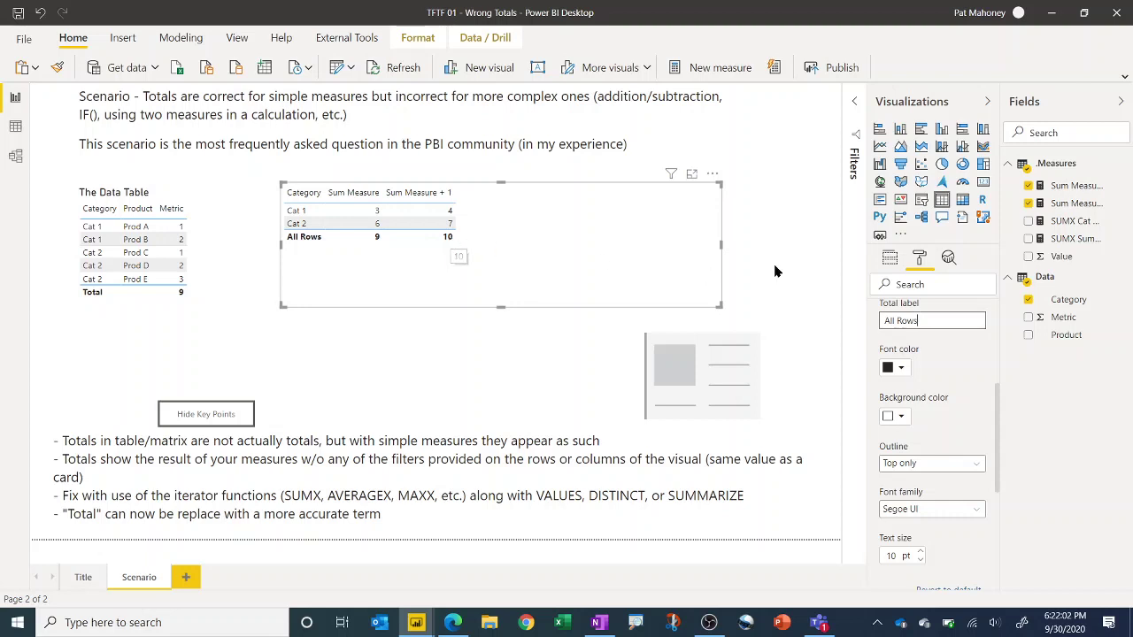
pyautogui.click(1050, 204)
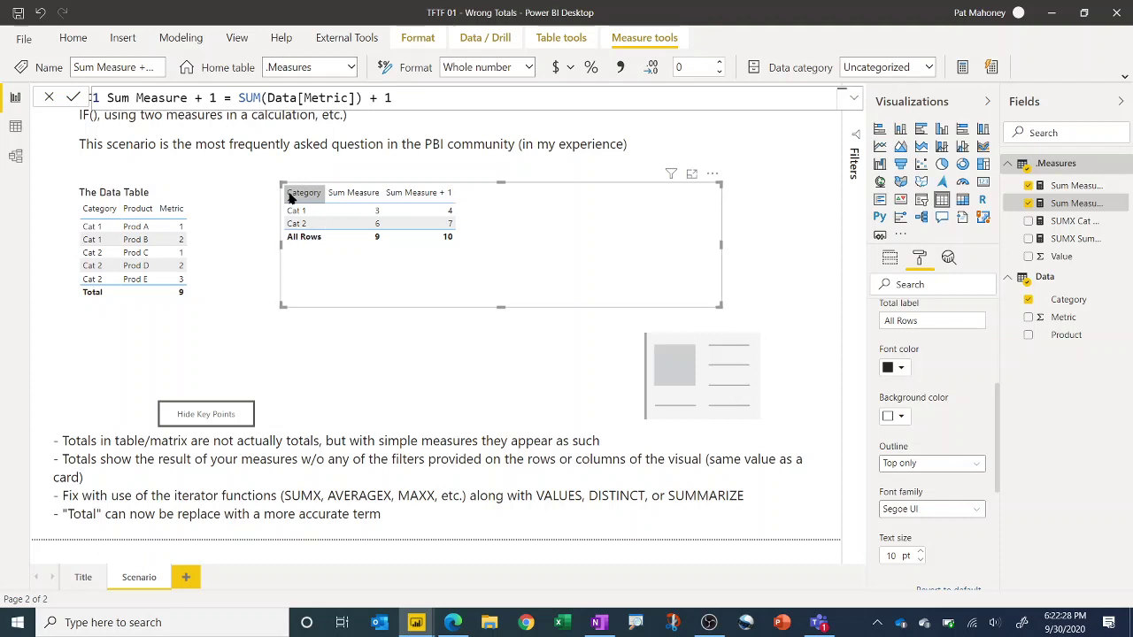
# - Show the SUMX Cat Values formula, SUMX(VALUES(Data[Category]), [Sum Measure + 1])
pyautogui.click(1075, 223)
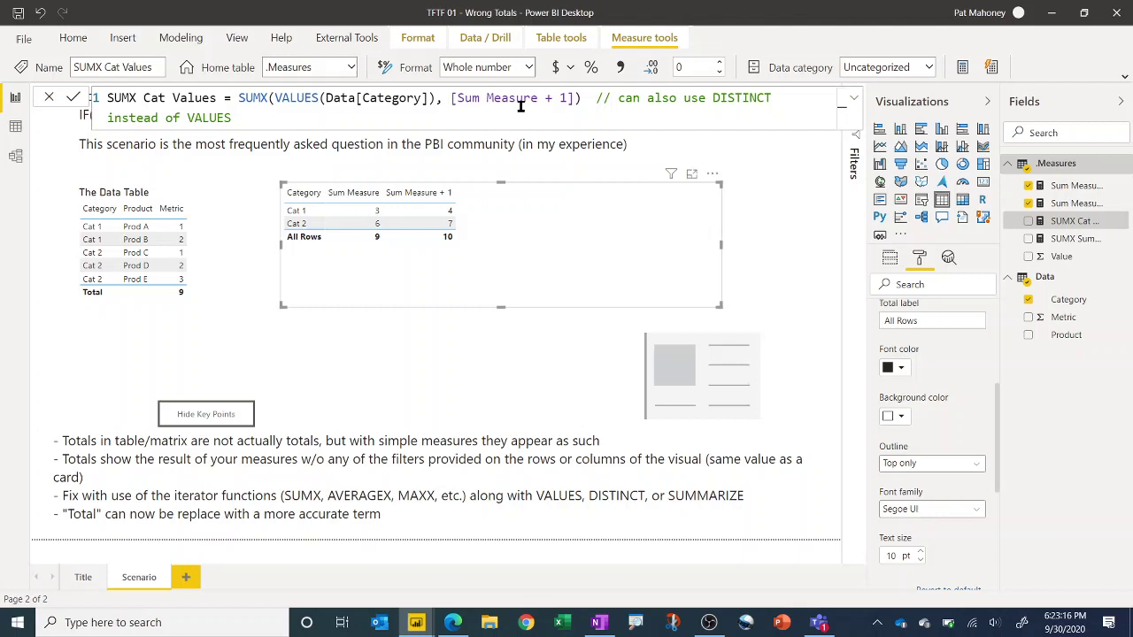
# - Add SUMX Cat Values and Product columns, with Product after Category, and widen the table
pyautogui.click(1028, 221)
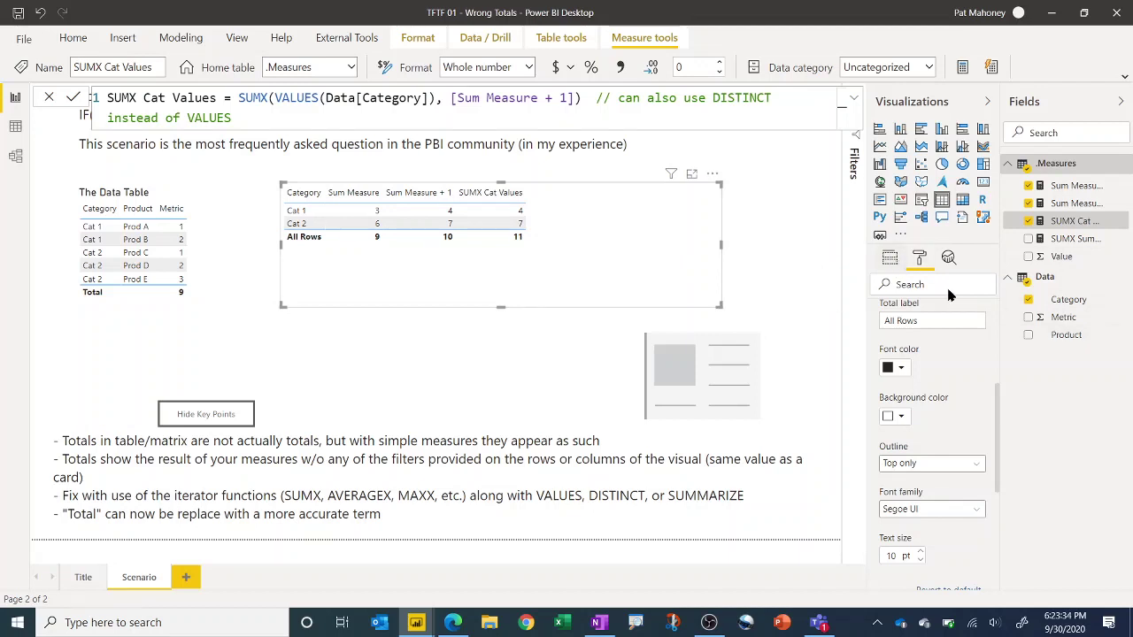
pyautogui.click(1029, 335)
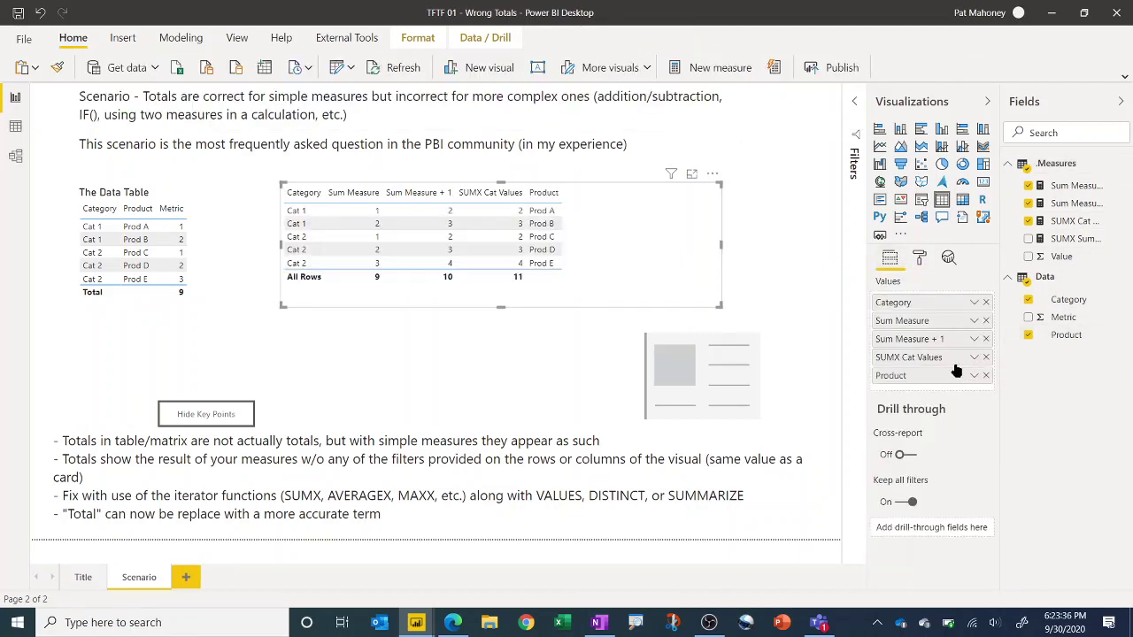
pyautogui.moveTo(937, 382); pyautogui.dragTo(930, 320)
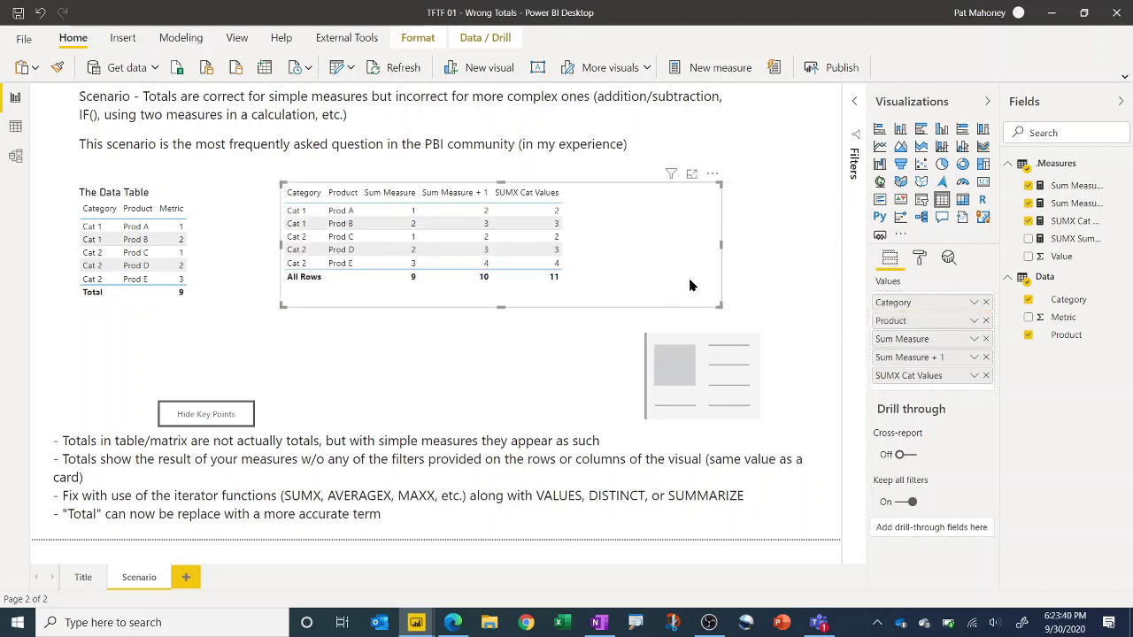
pyautogui.moveTo(723, 252); pyautogui.dragTo(759, 249)
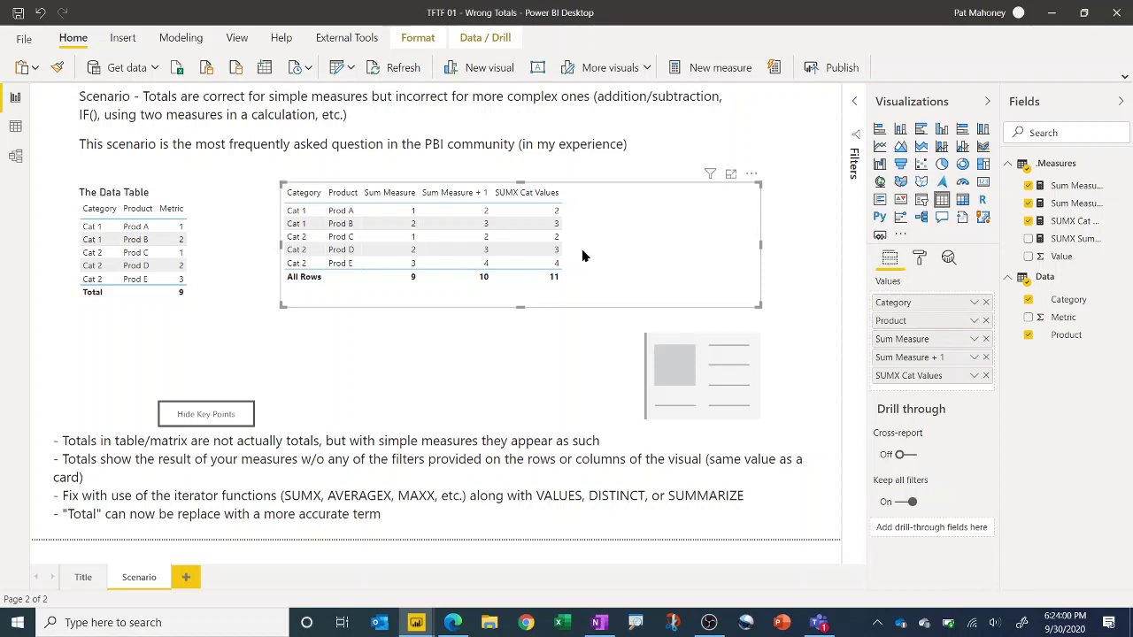
# - Replace the SUMX Cat Values column with SUMX Summarize, which totals 14
pyautogui.click(1076, 242)
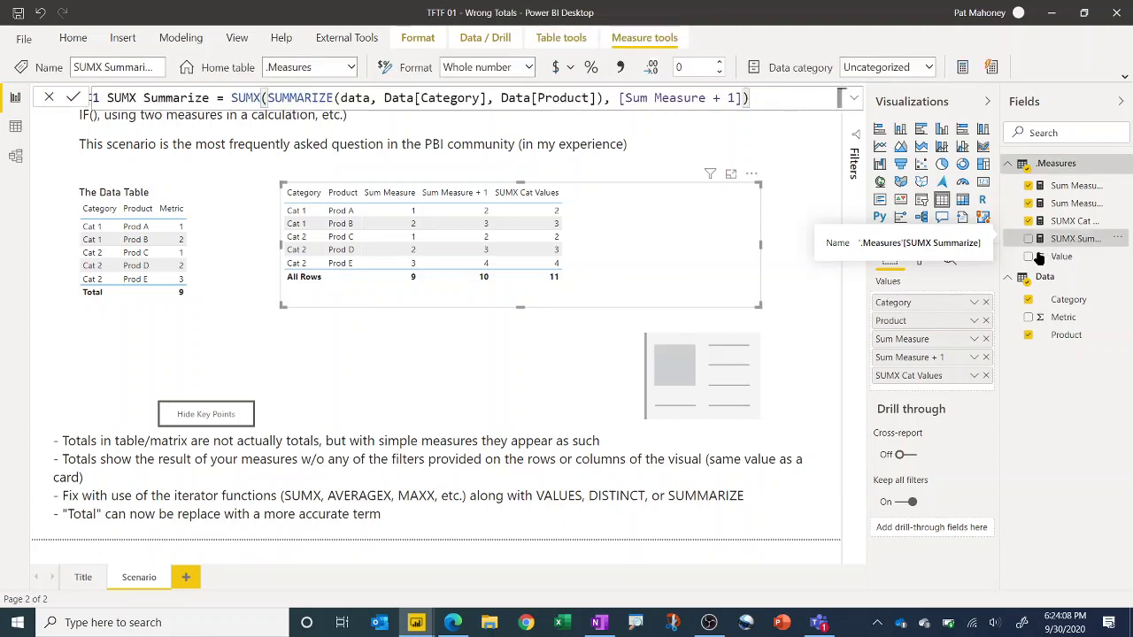
pyautogui.click(987, 376)
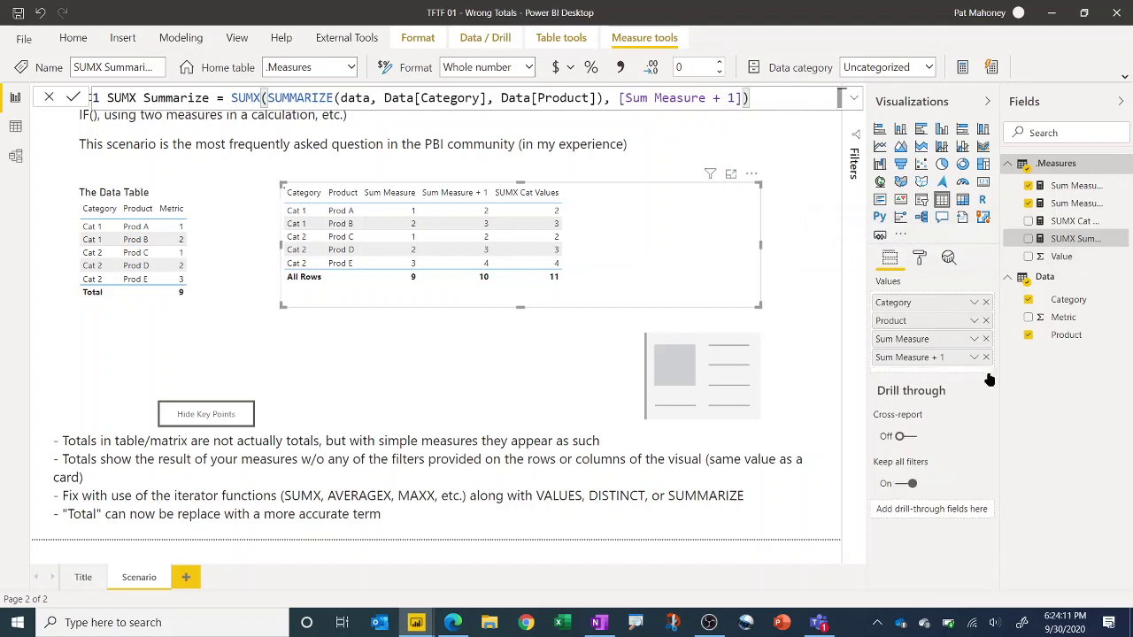
pyautogui.click(1027, 239)
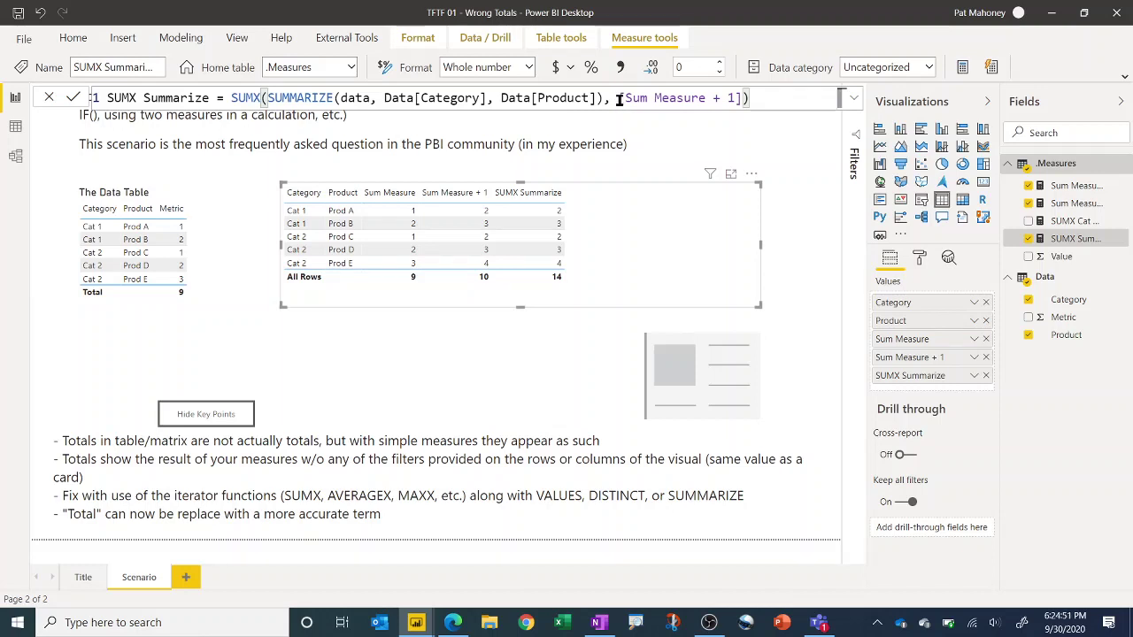
# - Replace [Sum Measure + 1] in SUMX Summarize with SUM(Data[Metric]) +1, raising the total to 50
pyautogui.moveTo(619, 99); pyautogui.dragTo(744, 98)
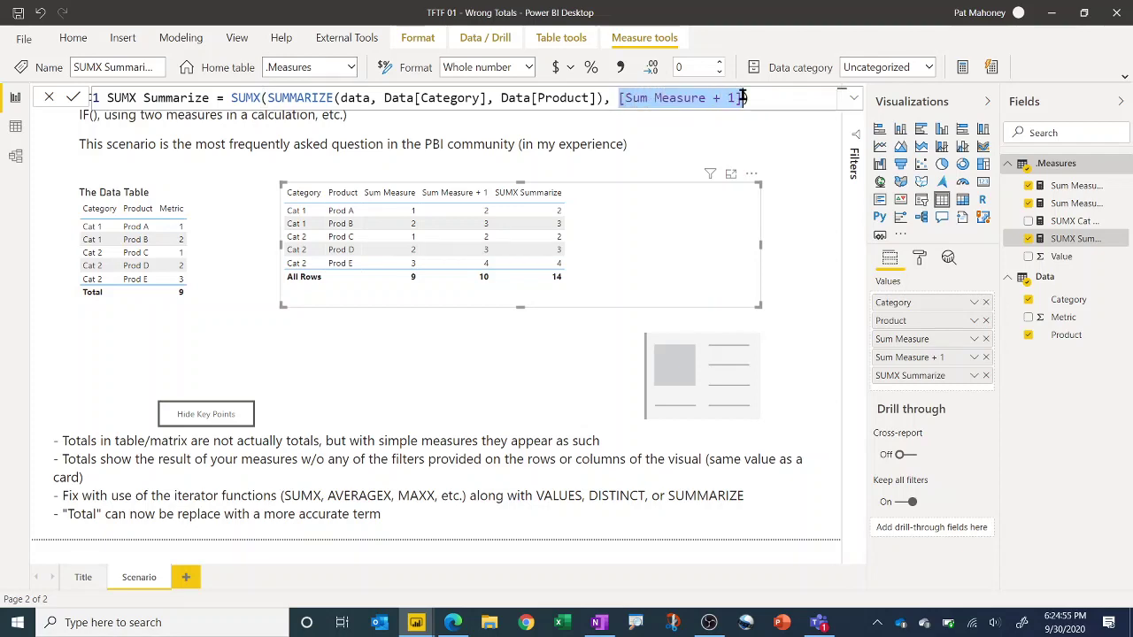
pyautogui.press('BackSpace')
pyautogui.write('Sum')
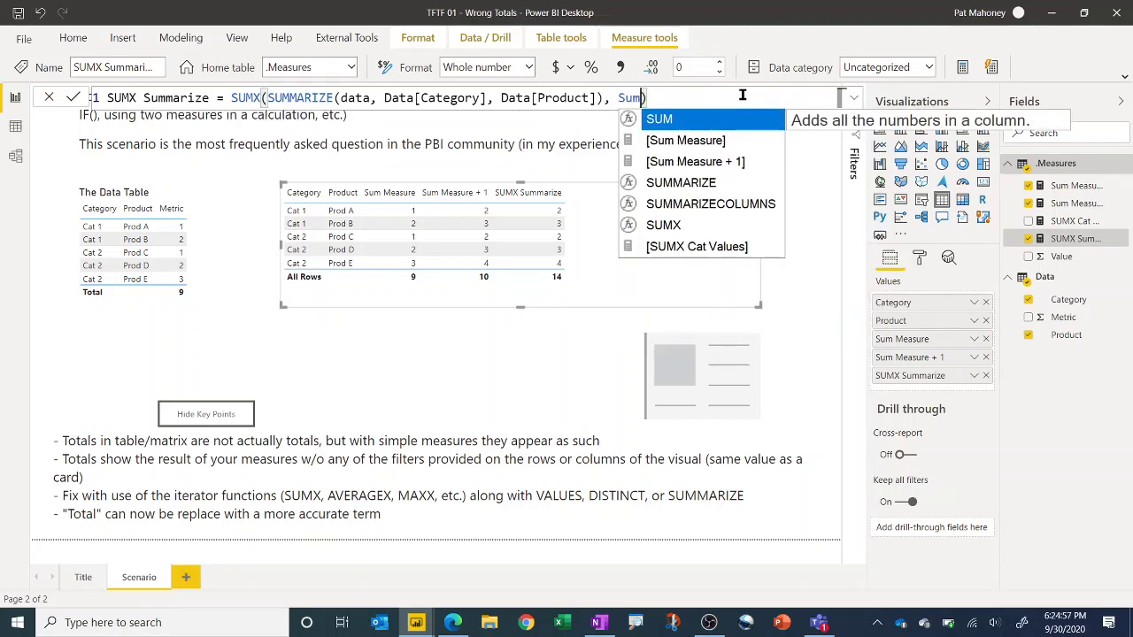
pyautogui.press('Tab')
pyautogui.write('metri')
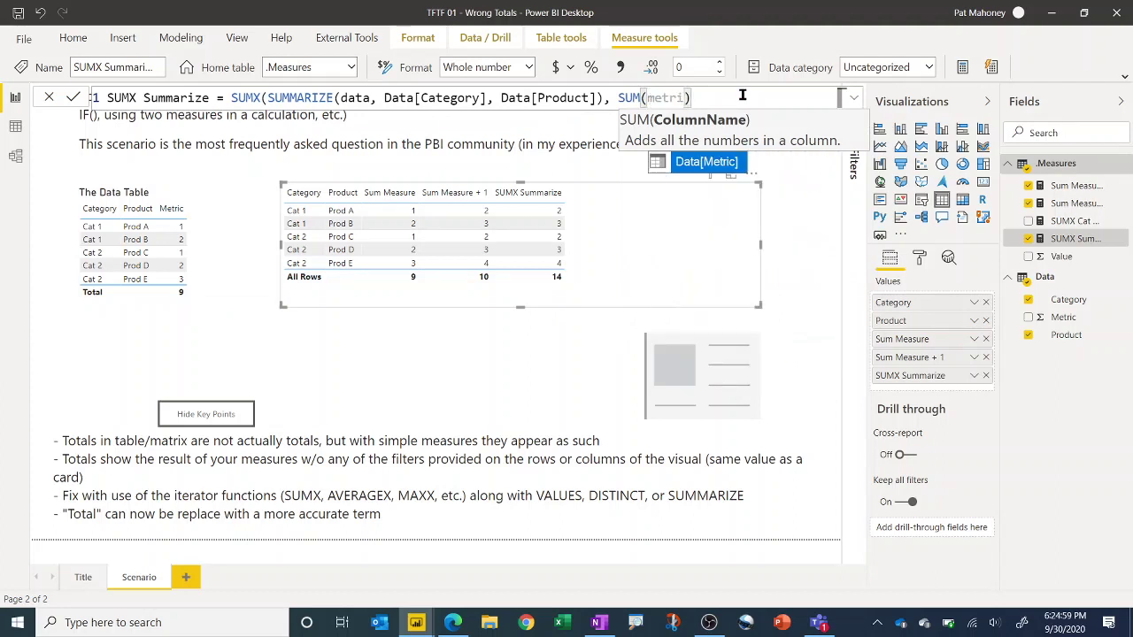
pyautogui.press('Tab')
pyautogui.write('+1')
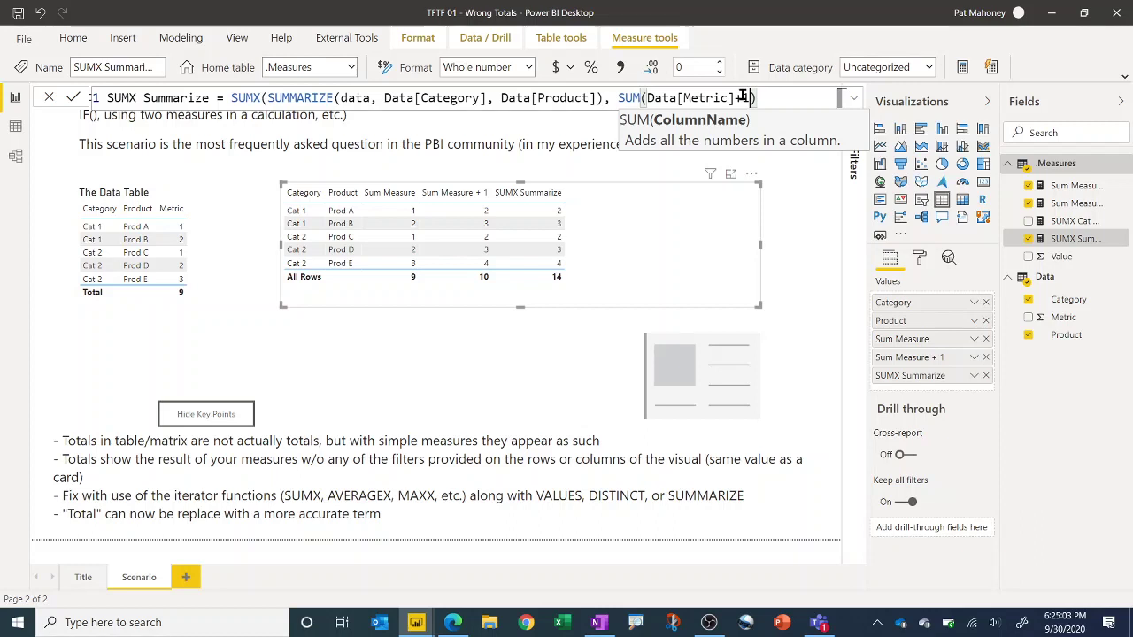
pyautogui.press('BackSpace')
pyautogui.press('BackSpace')
pyautogui.write('+')
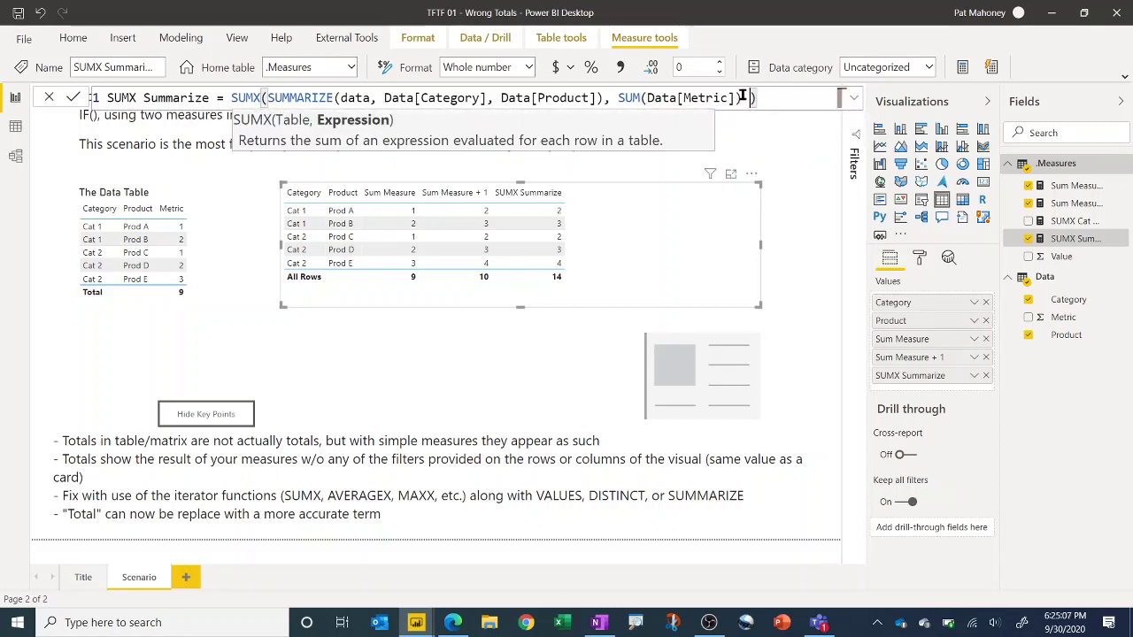
pyautogui.write('1')
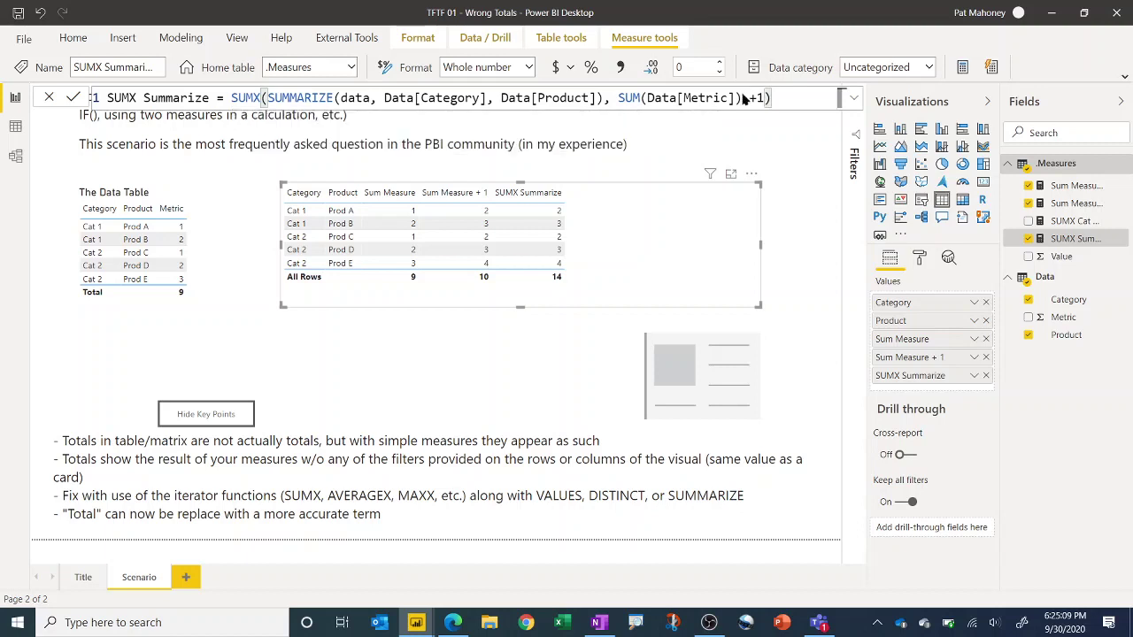
pyautogui.press('Return')
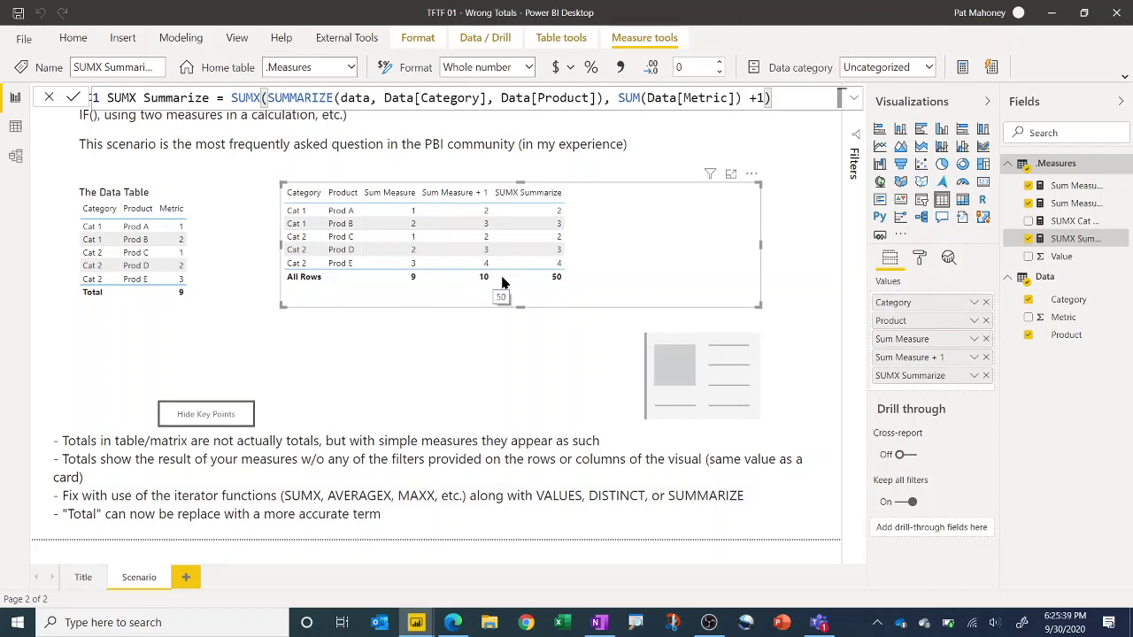
# - Rewrite the sum as CALCULATE(SUM(Data[Metric])) +1 and commit it, restoring the All Rows total to 14
pyautogui.doubleClick(639, 99)
pyautogui.write('CALCULATE(')
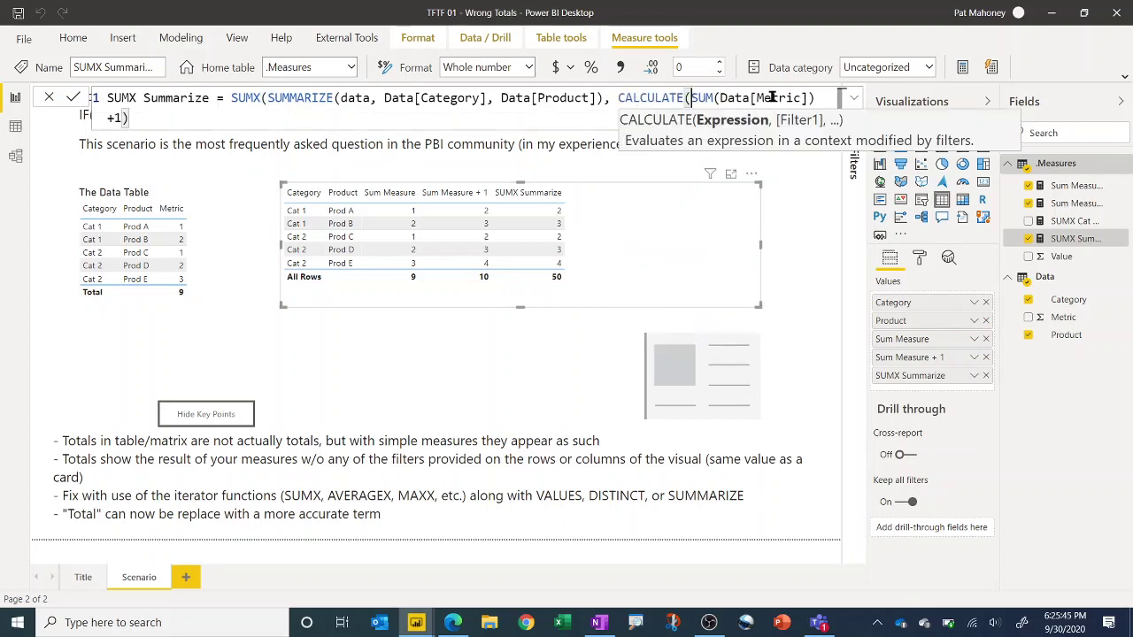
pyautogui.click(809, 99)
pyautogui.click(818, 99)
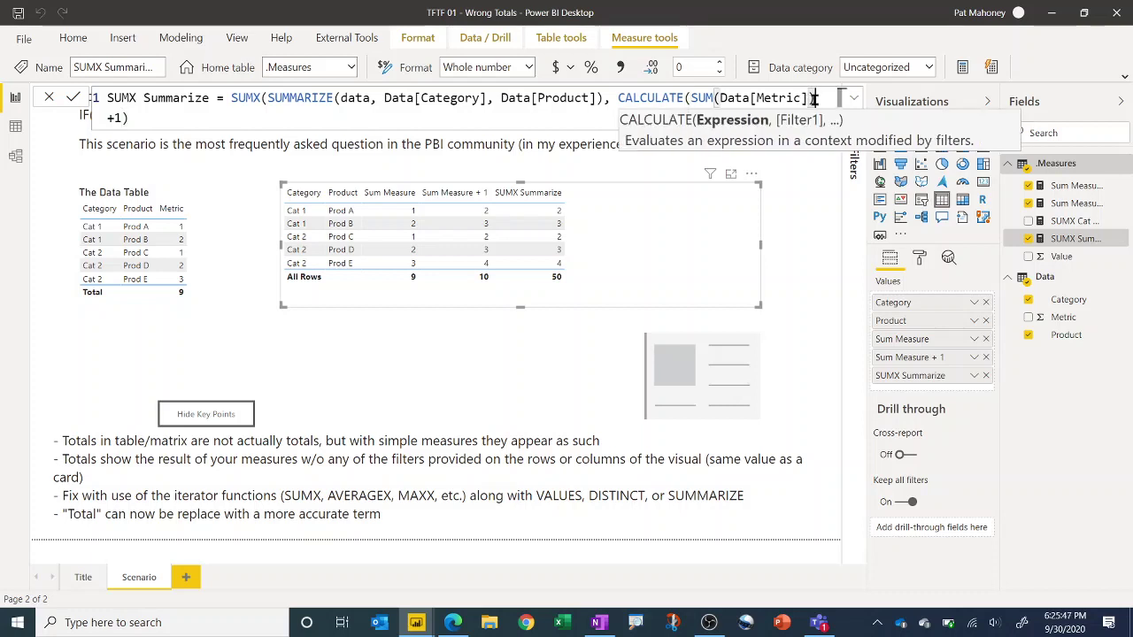
pyautogui.write(')')
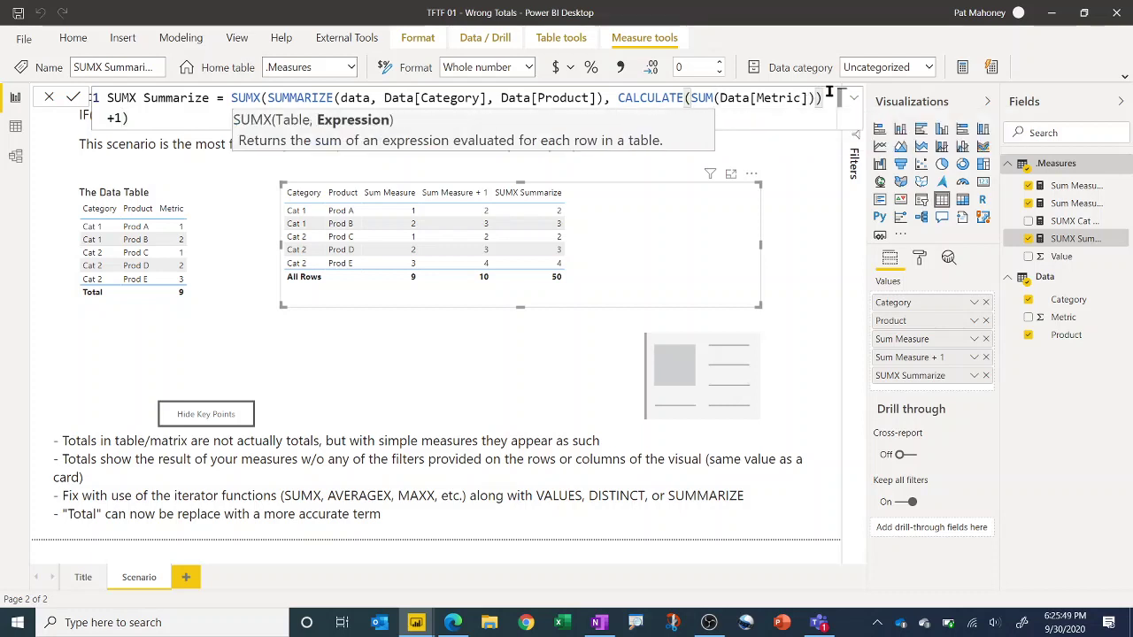
pyautogui.click(72, 97)
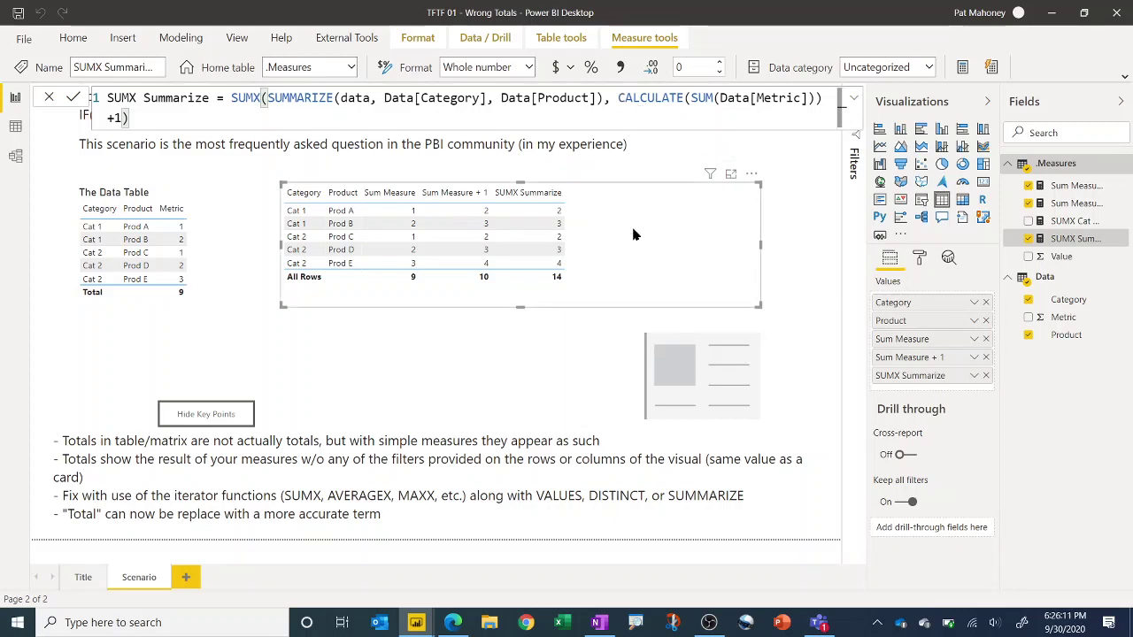
pyautogui.keyDown('ctrl'); pyautogui.click(204, 420); pyautogui.keyUp('ctrl')
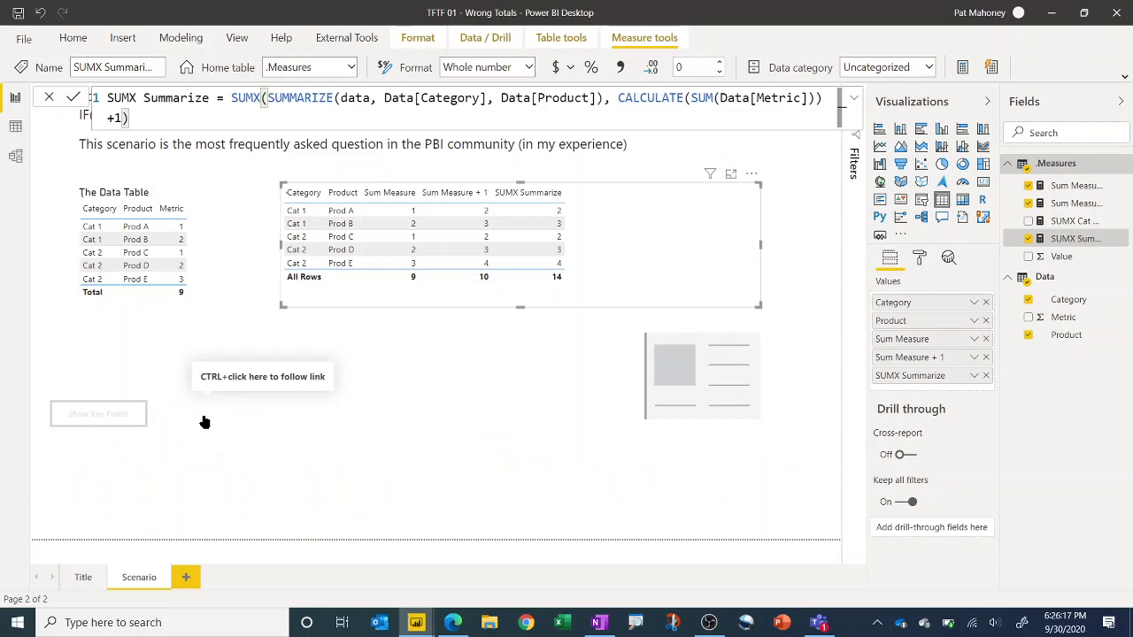
pyautogui.keyDown('ctrl'); pyautogui.click(114, 417); pyautogui.keyUp('ctrl')
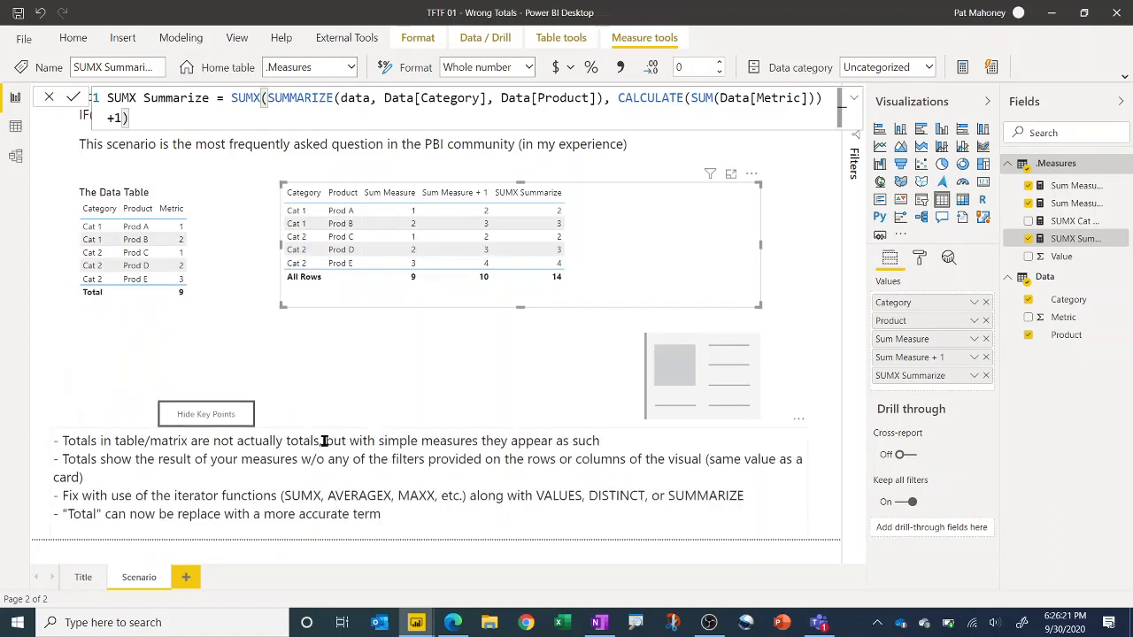